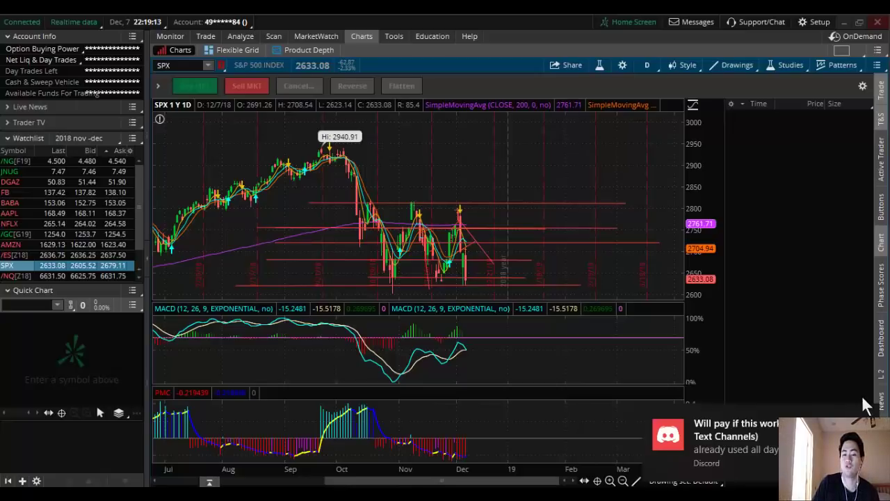
Zoom the thinkorswim SPX chart into late September through February, dismissing chat notifications.
click(866, 384)
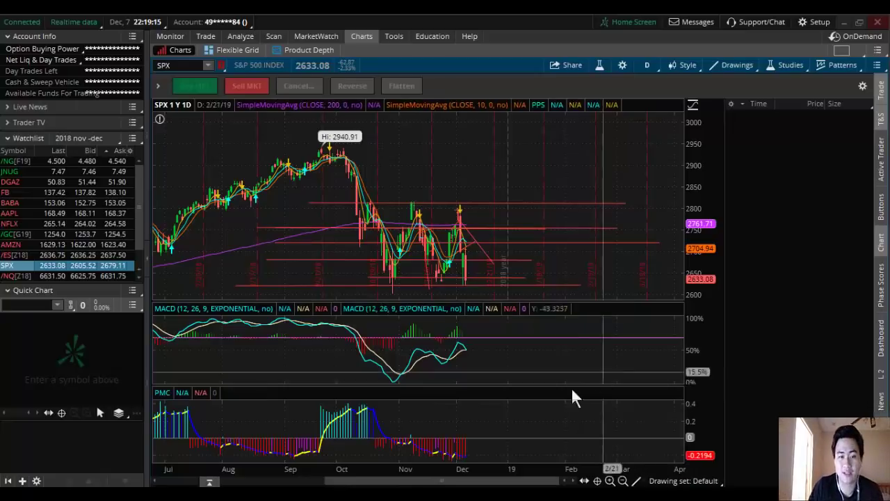
click(539, 219)
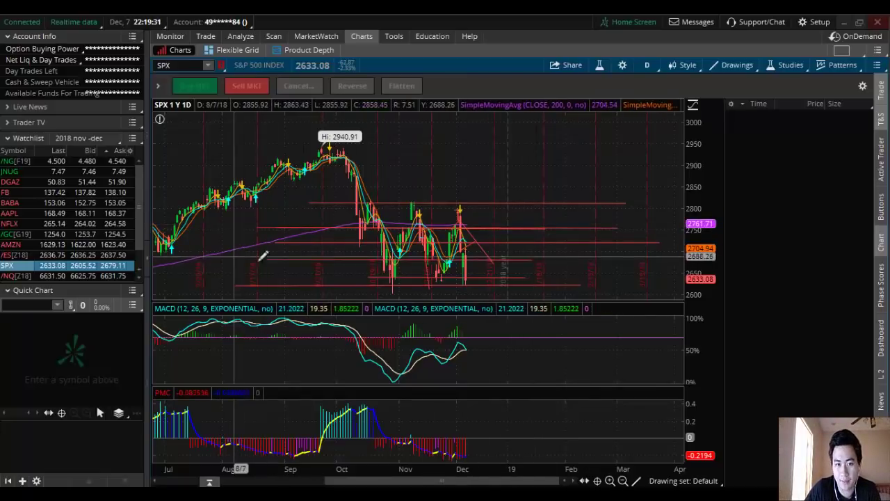
drag(234, 254, 673, 256)
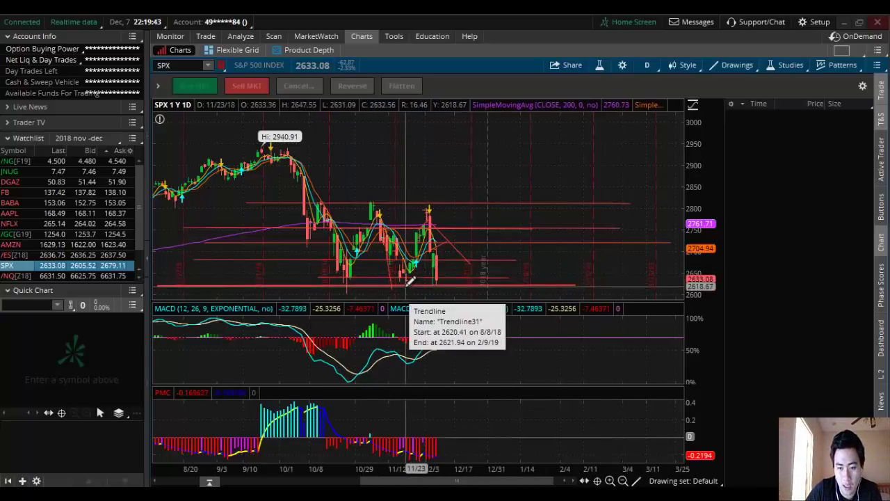
drag(243, 268, 599, 275)
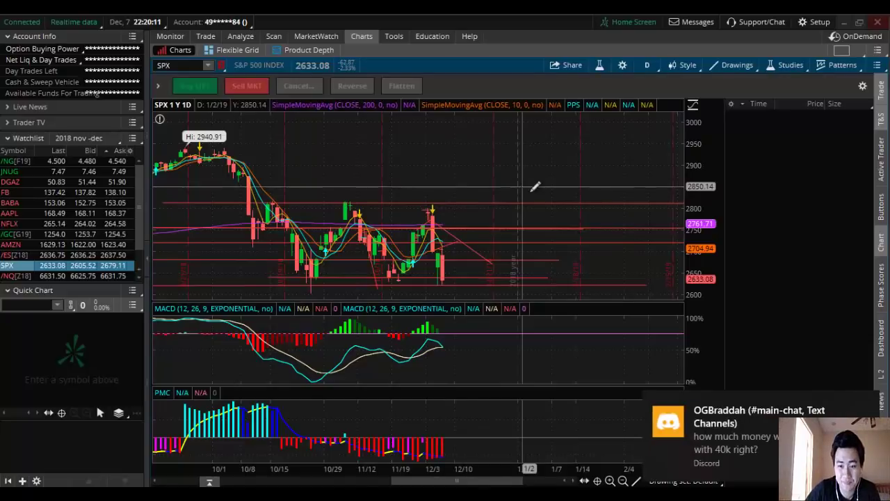
click(866, 404)
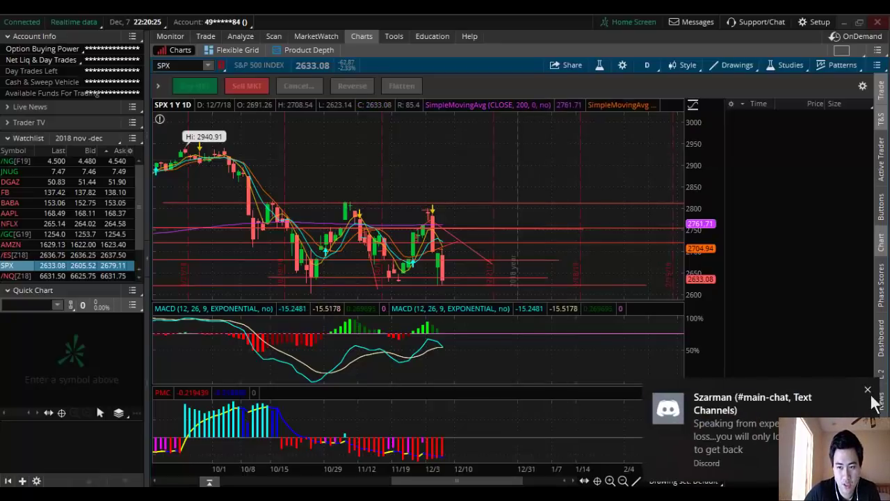
click(868, 391)
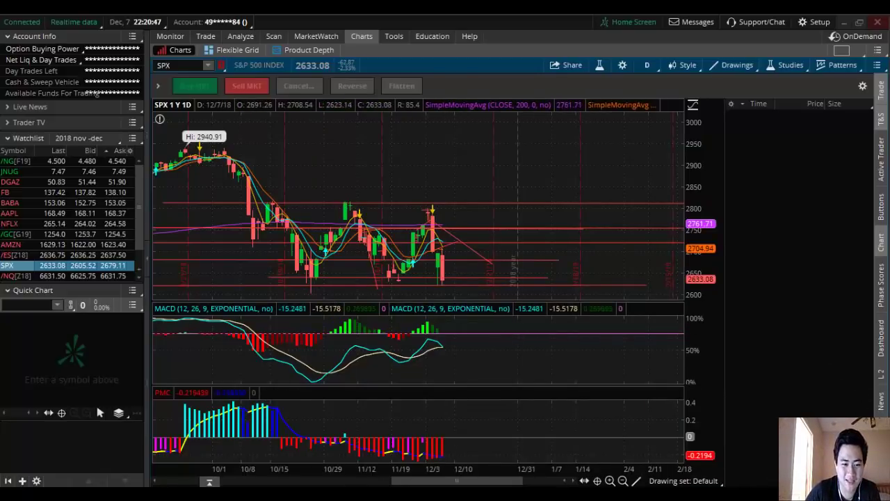
On Investing.com's SPY chart, draw a Fibonacci retracement from the 286.55 high to 263.58.
mouse_move(274, 450)
click(368, 445)
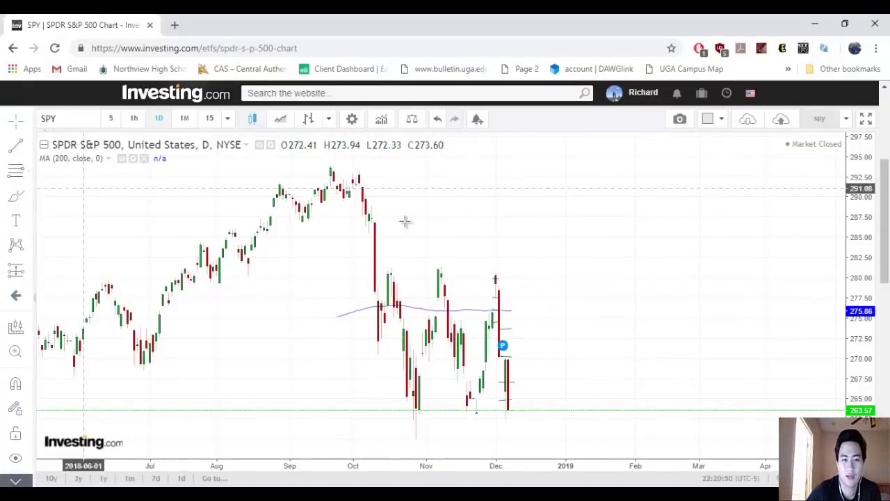
mouse_move(371, 224)
mouse_down()
mouse_move(633, 437)
mouse_move(632, 410)
mouse_up()
Dismiss the chat notification, deselect the retracement and pan to later dates.
scroll(722, 370, up, 2)
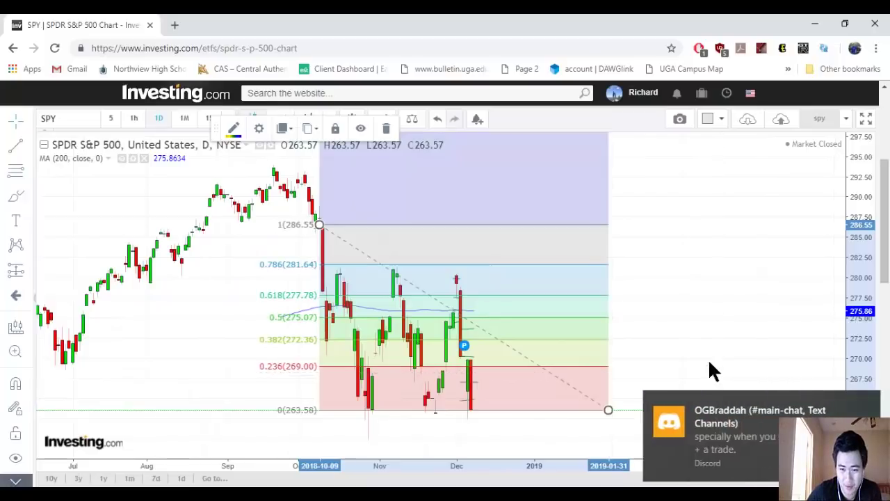
mouse_move(843, 411)
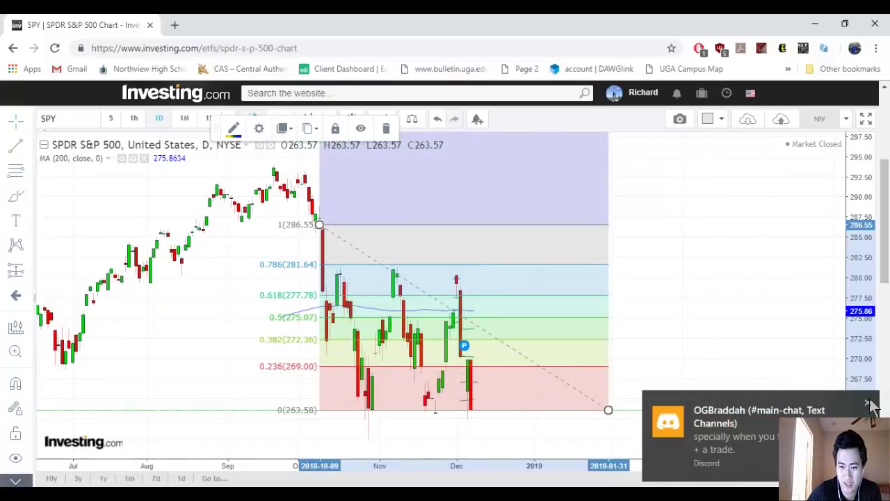
click(869, 403)
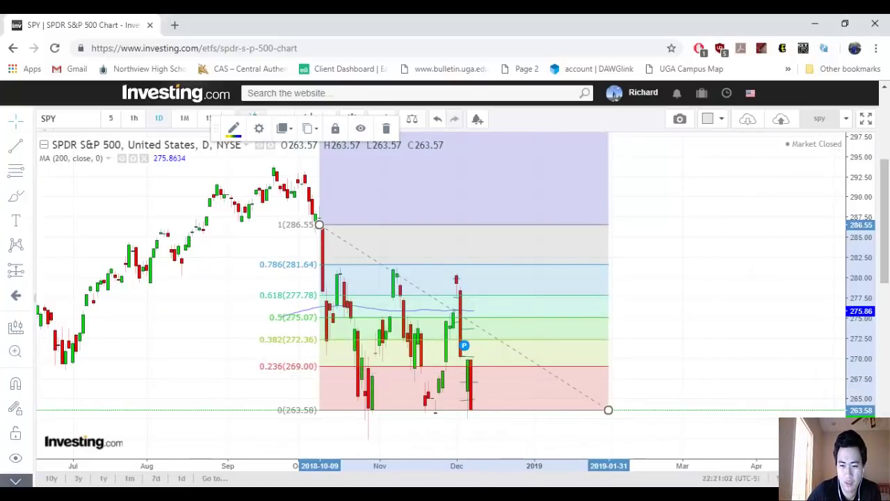
click(768, 495)
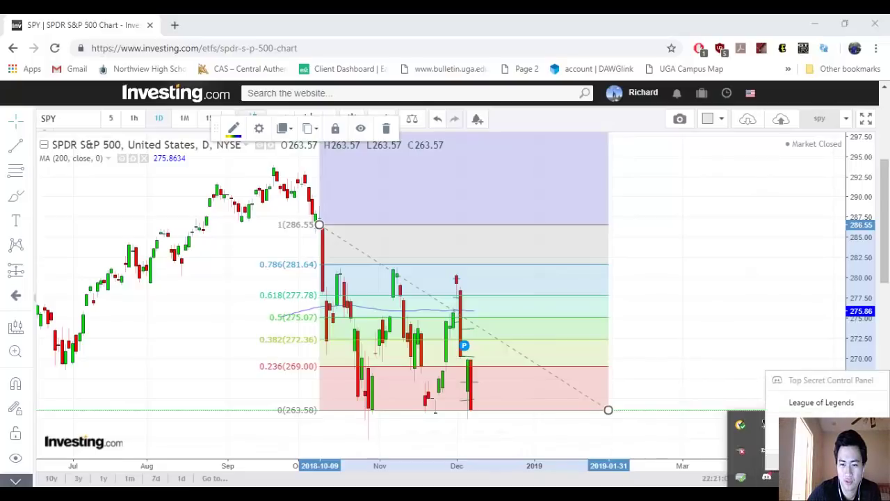
click(703, 292)
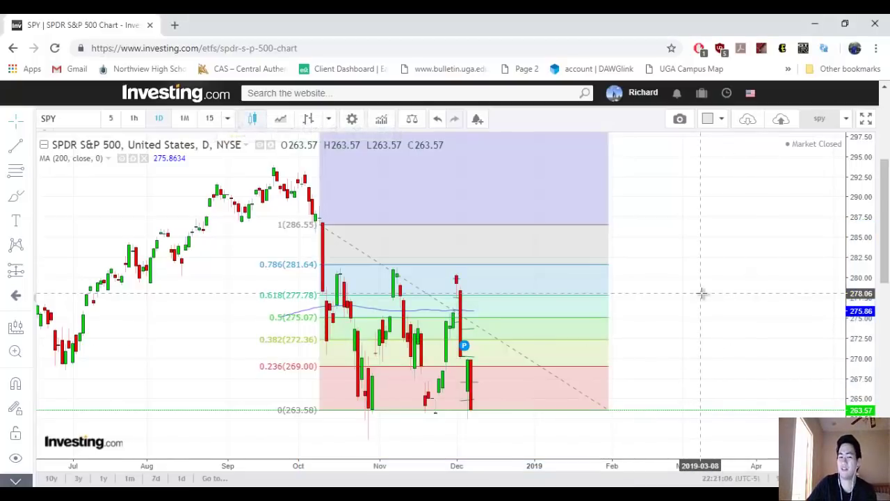
drag(703, 293, 602, 294)
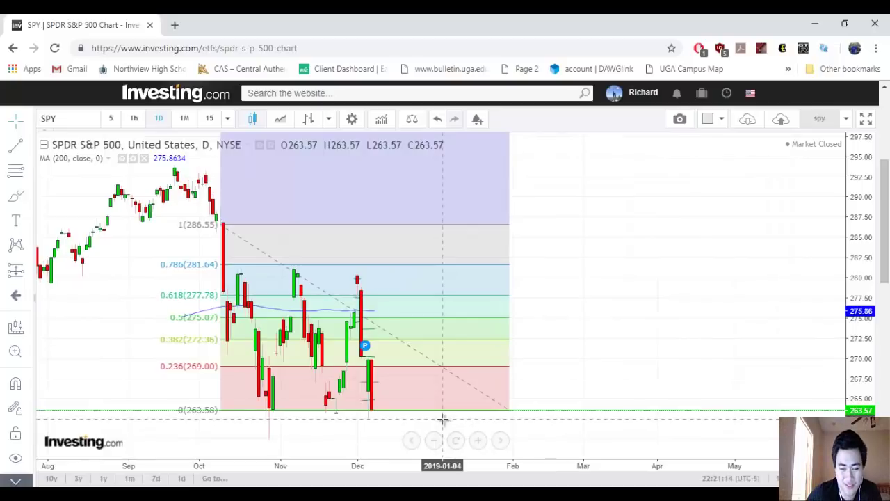
Draw a flat support line just below the 263.58 low, then pan across the SPY chart.
click(15, 148)
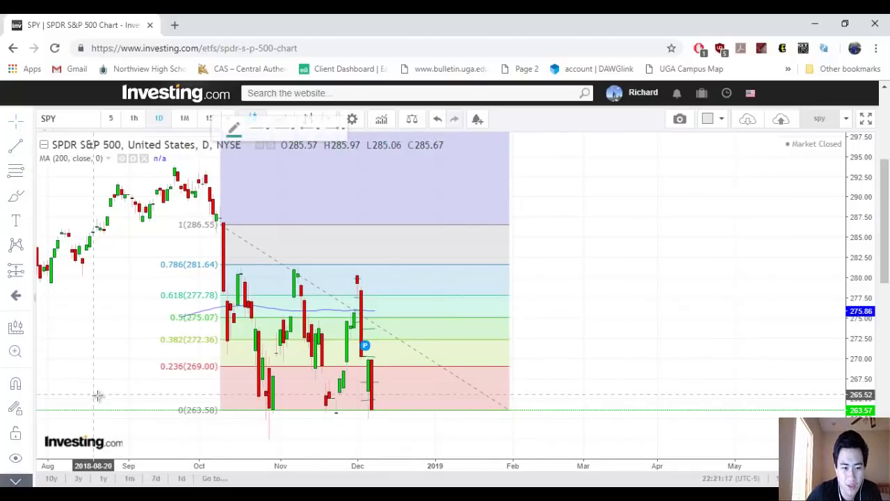
click(109, 438)
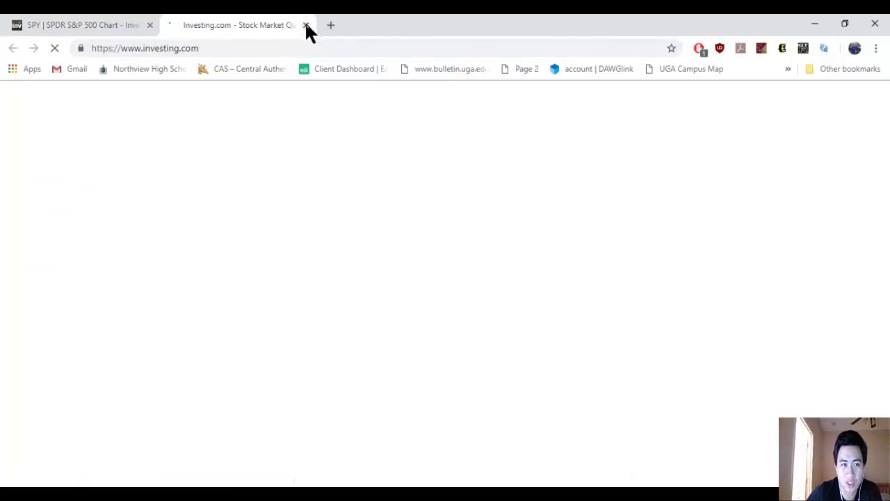
click(306, 25)
click(108, 438)
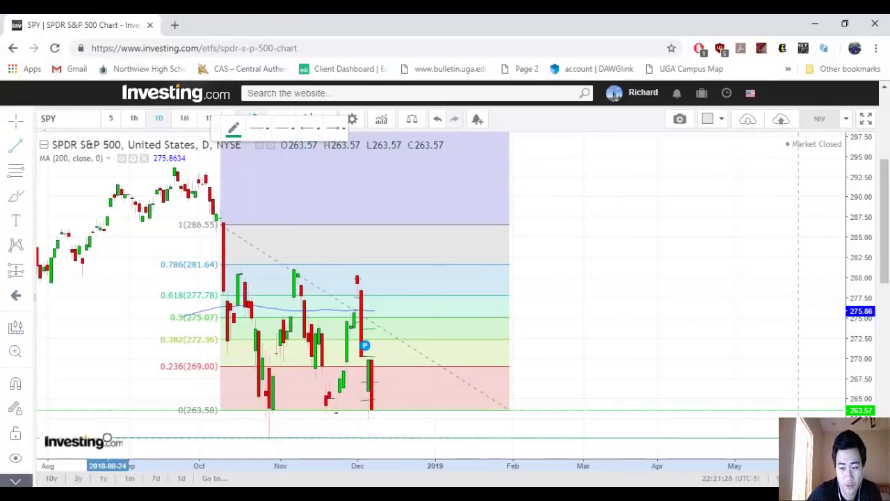
click(783, 438)
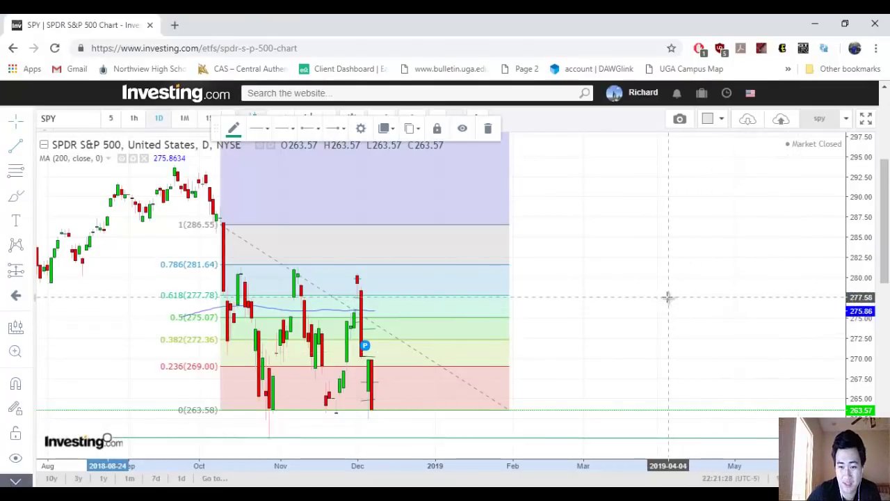
drag(668, 298, 777, 278)
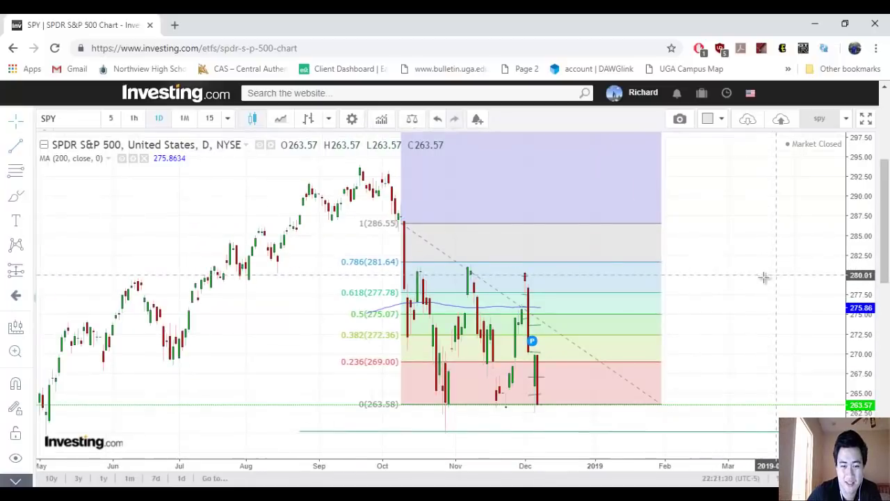
scroll(754, 280, down, 2)
drag(370, 316, 552, 297)
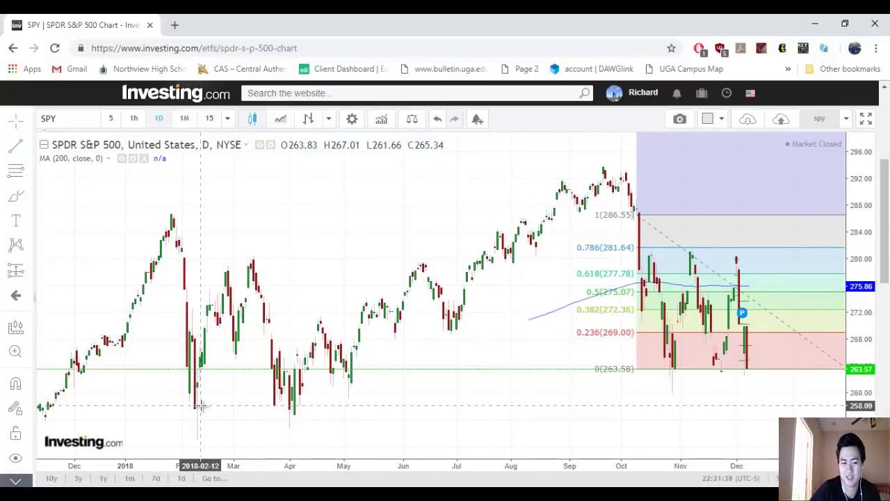
drag(465, 397, 192, 413)
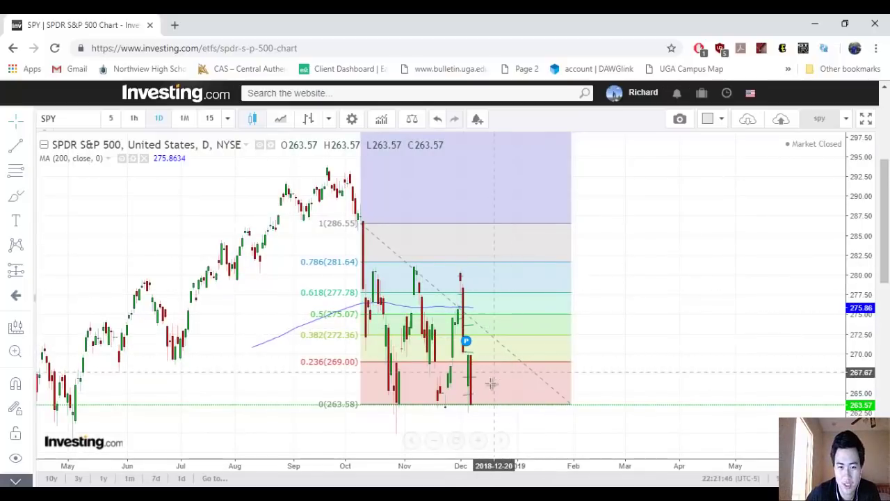
Draw a trend line rising from the December candles toward the 0.618 level.
click(15, 146)
click(489, 396)
click(512, 295)
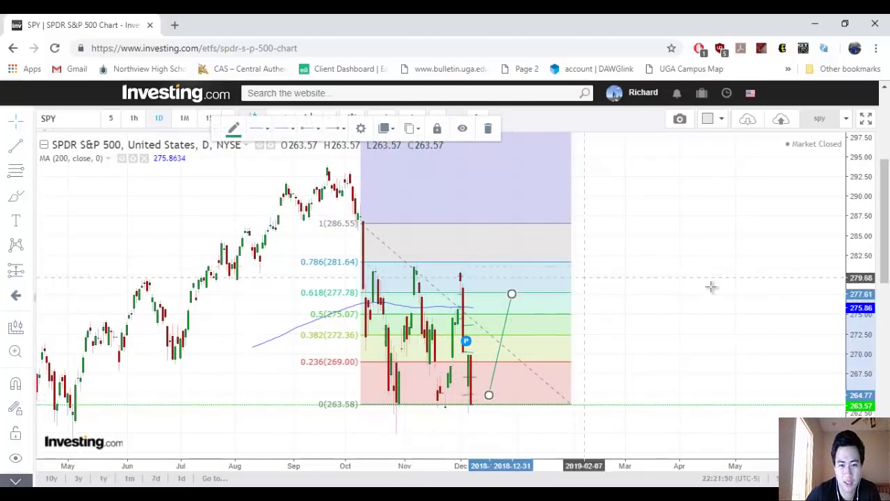
scroll(710, 286, down, 1)
Draw another short trend line, then delete the older green trend line.
click(15, 146)
click(550, 378)
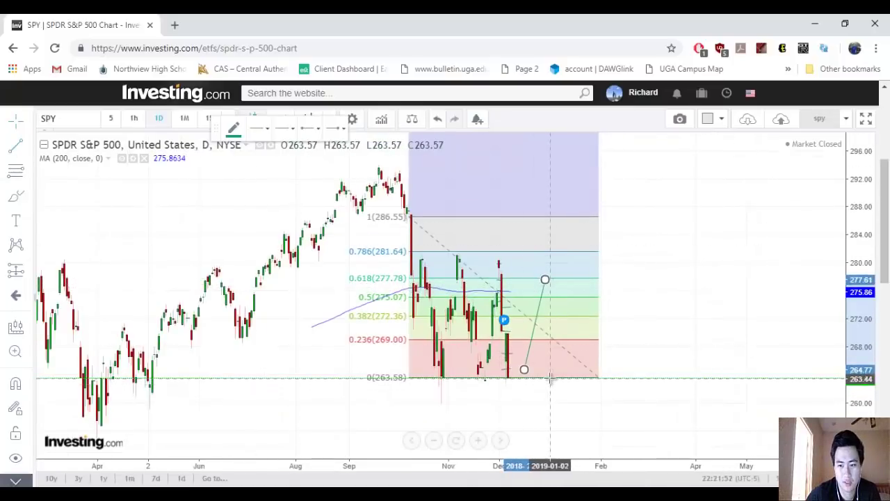
click(554, 418)
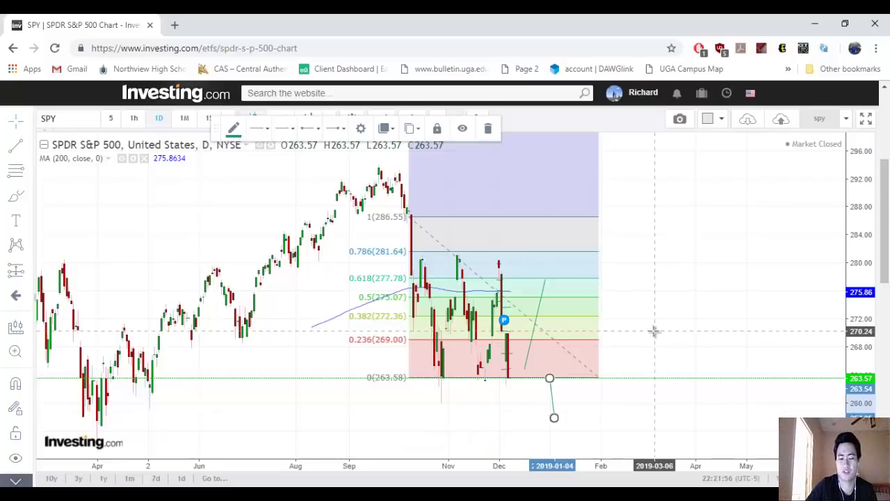
click(545, 284)
key(Delete)
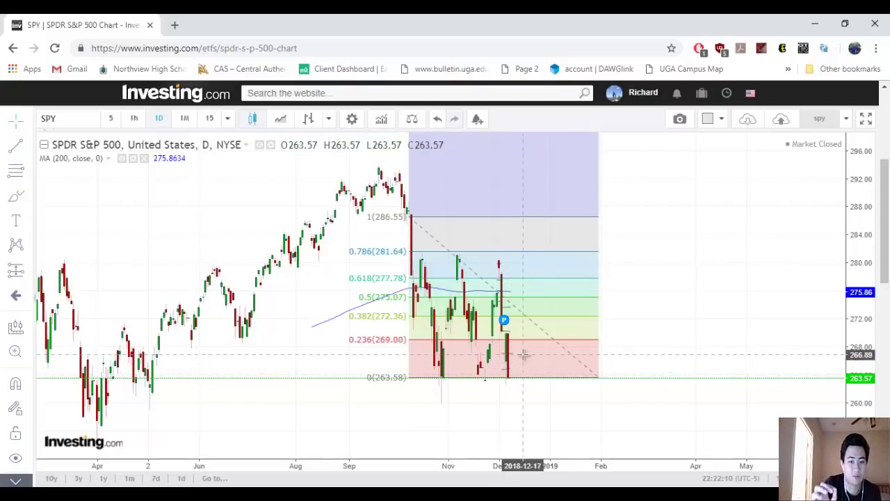
Draw a short upward trend line from the 263.57 low on SPY's December candles.
click(17, 147)
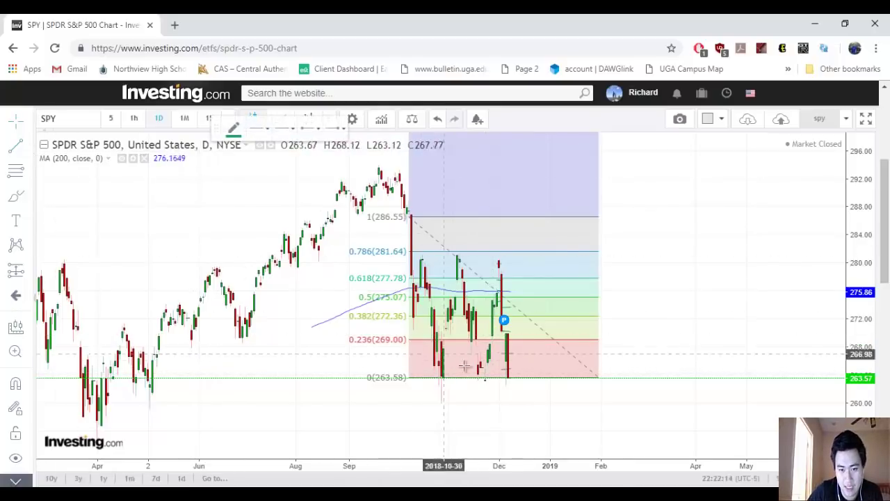
click(513, 375)
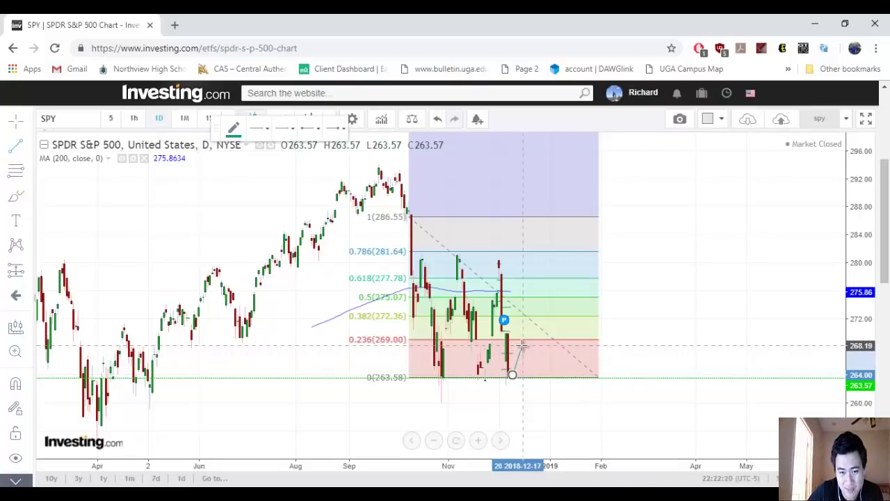
click(522, 346)
scroll(693, 295, up, 3)
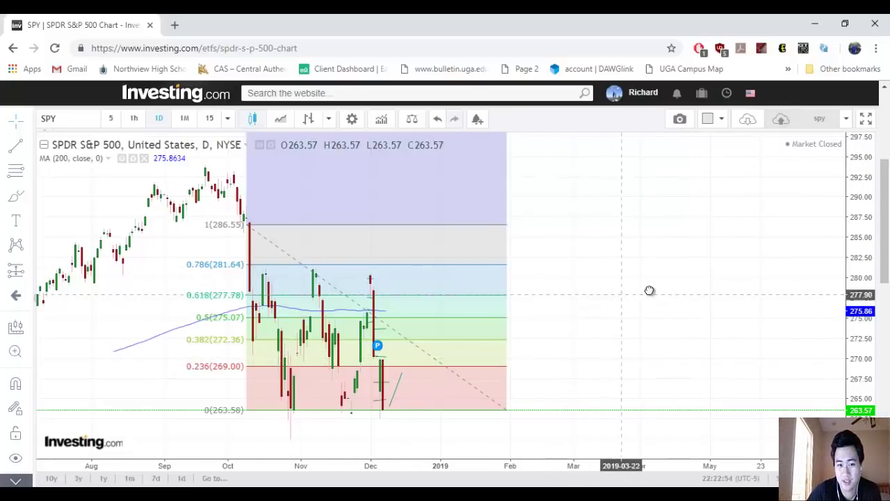
drag(647, 292, 628, 284)
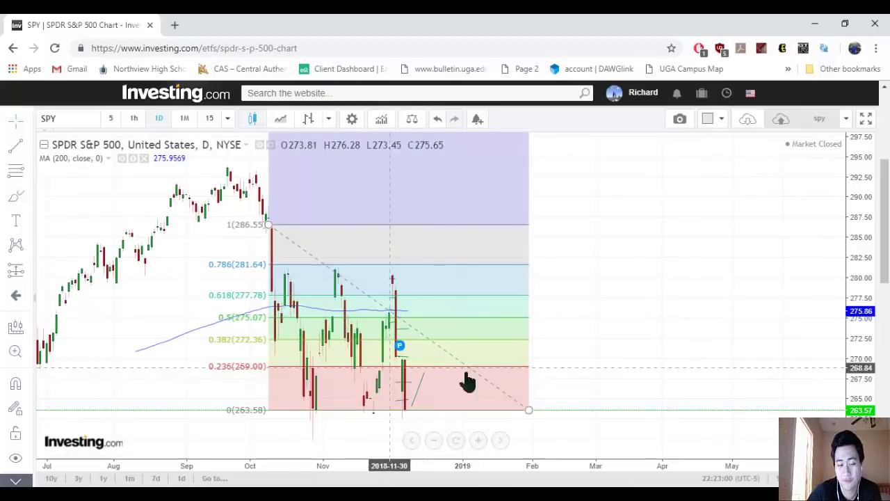
click(422, 384)
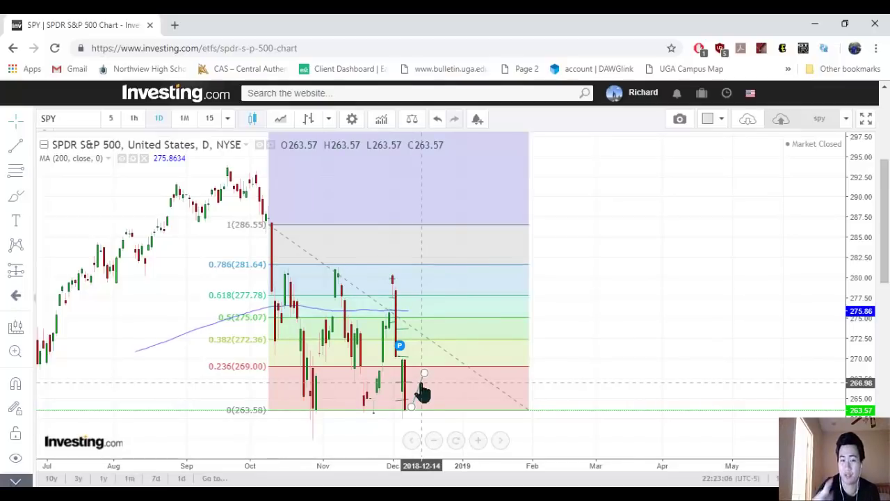
Load the saved 'aapl' chart layout.
click(738, 119)
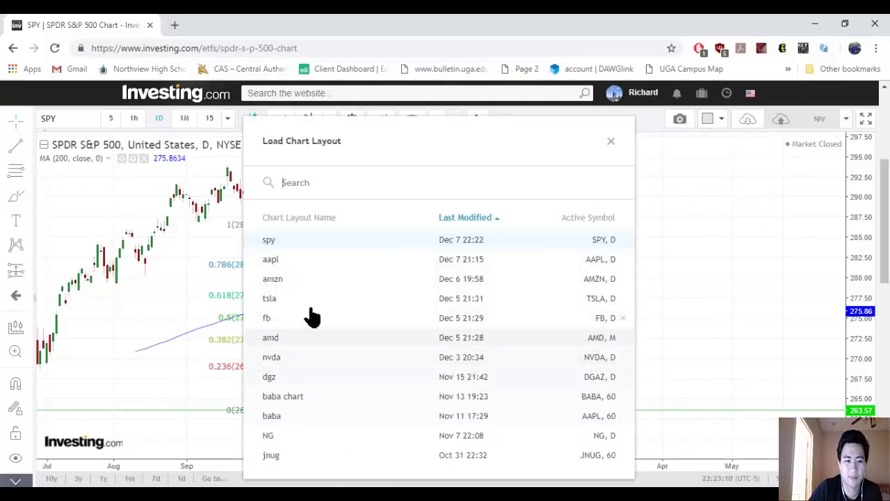
click(292, 262)
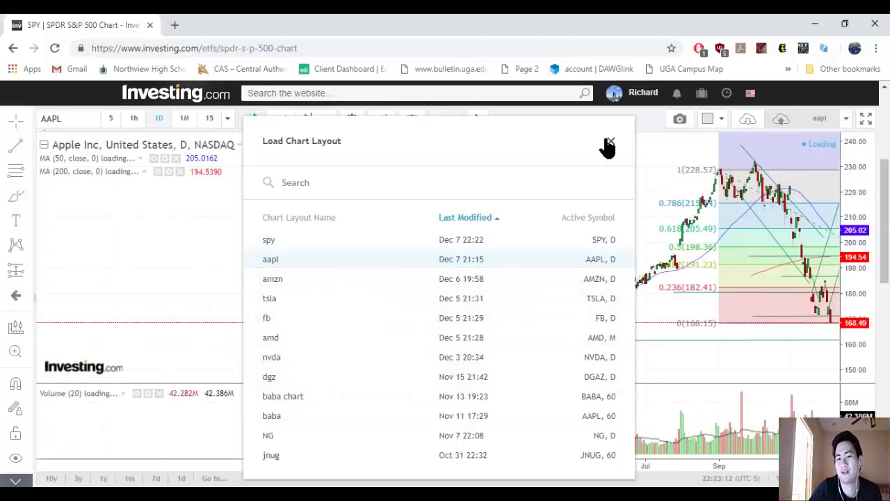
click(609, 144)
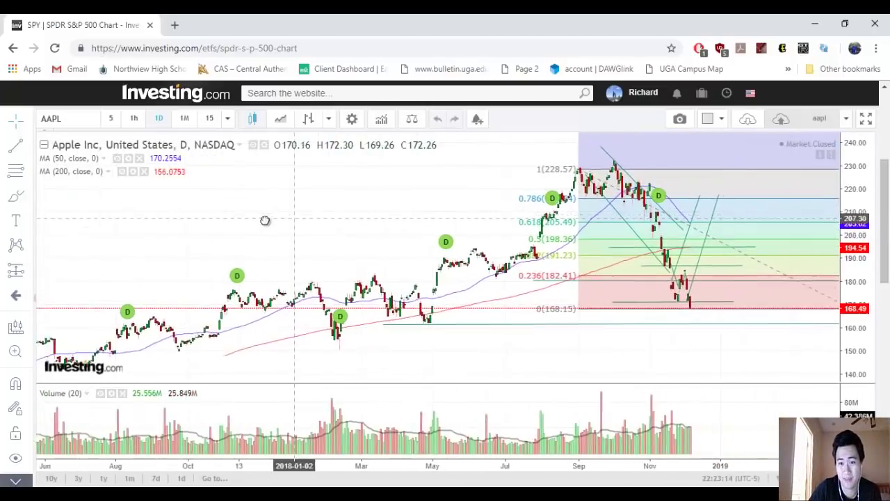
Pan the AAPL chart to 2018 onward and delete the old Fibonacci retracement.
drag(265, 220, 68, 238)
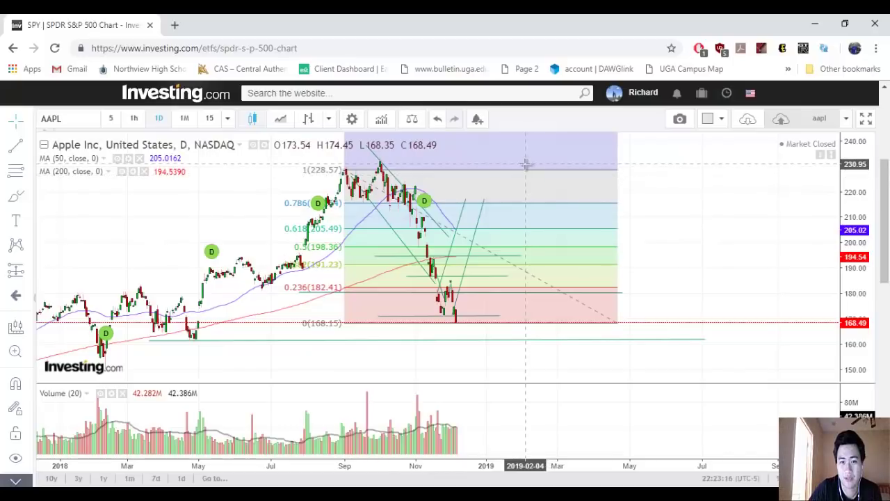
double_click(571, 178)
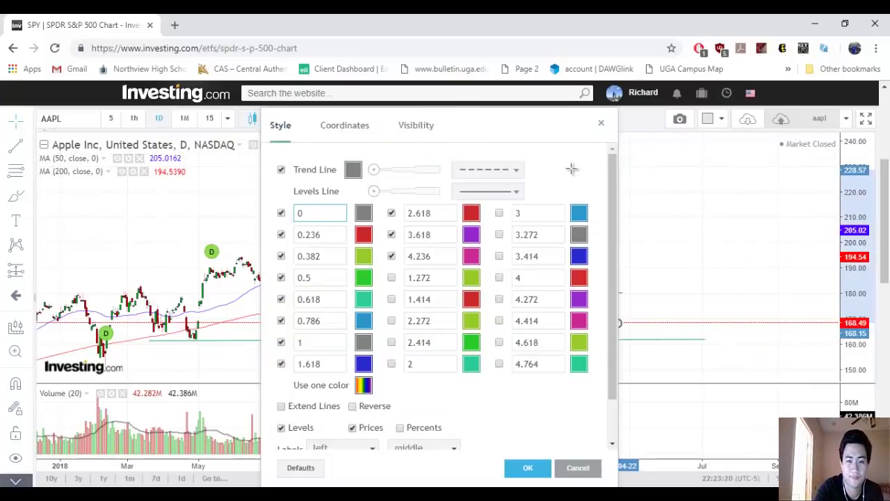
key(Escape)
key(Delete)
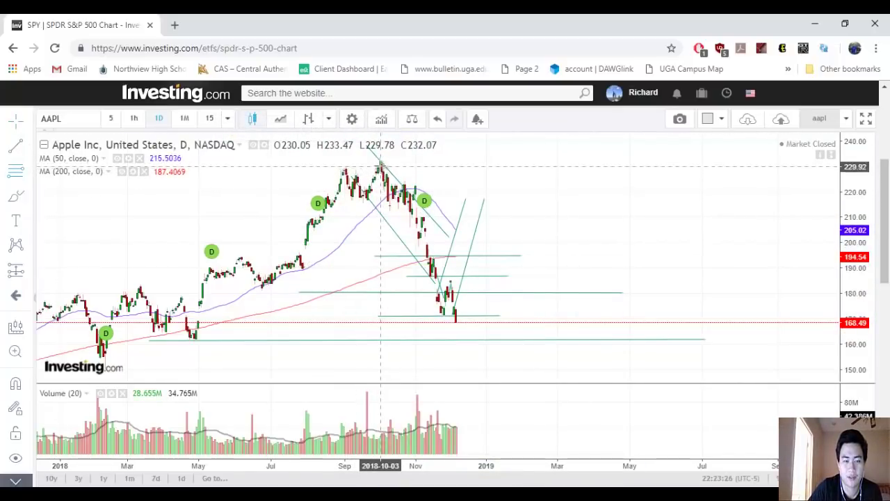
Draw a new Fibonacci retracement from the 230.18 September peak down to 166.67.
click(381, 165)
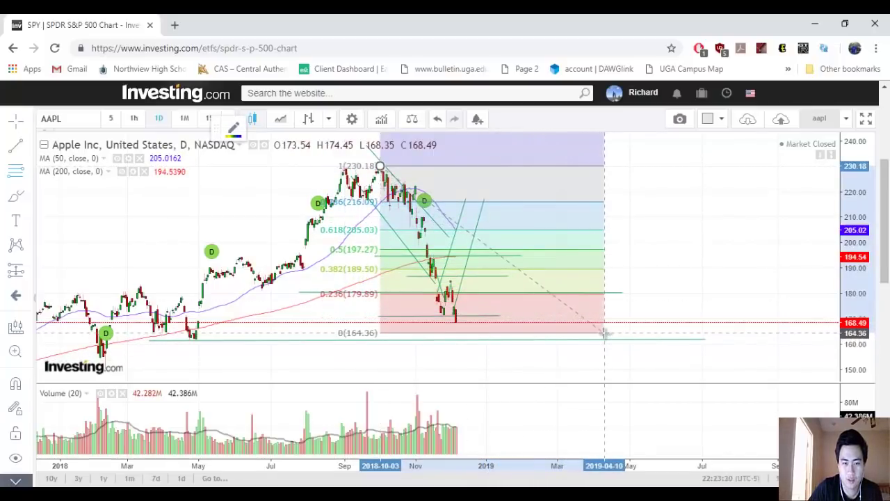
click(602, 327)
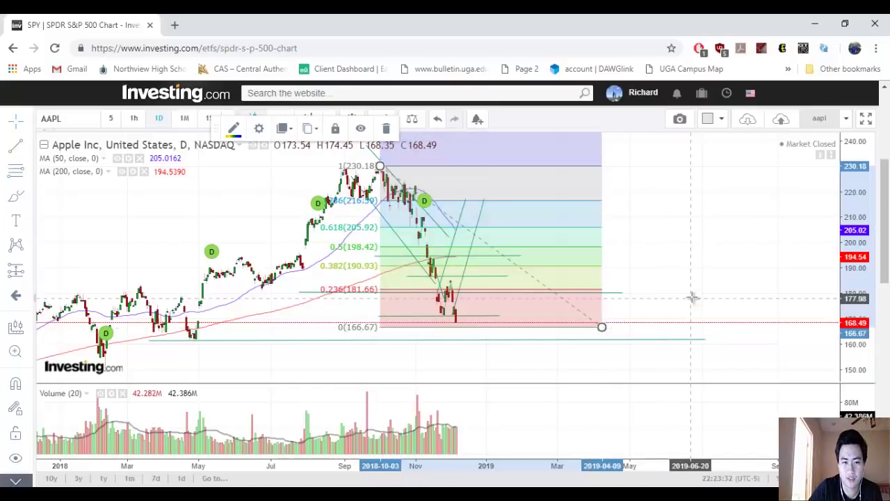
scroll(693, 297, up, 5)
drag(658, 284, 812, 259)
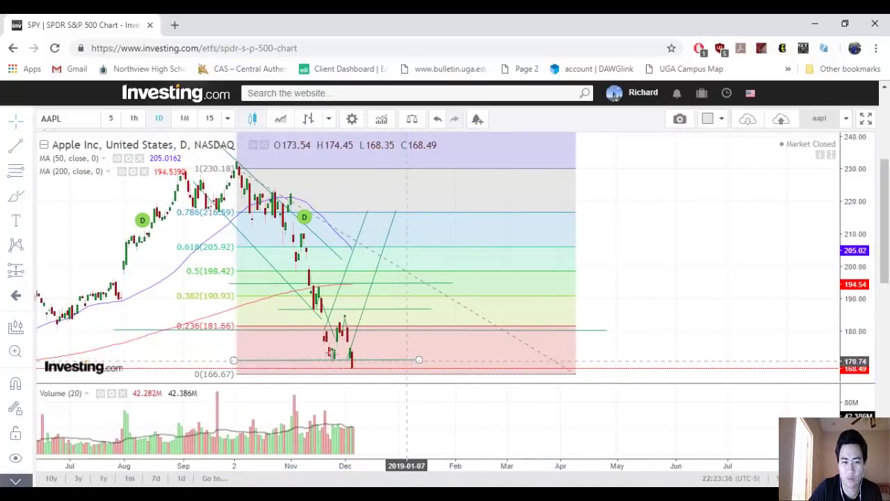
drag(174, 347, 332, 346)
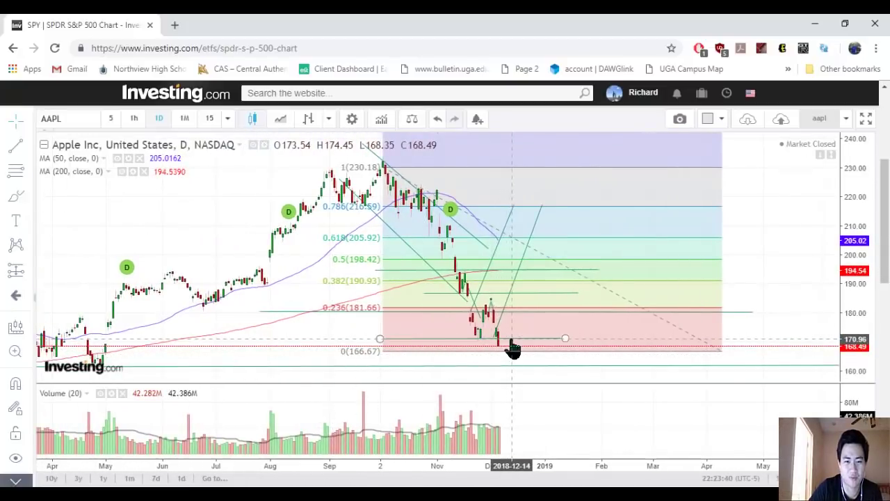
drag(271, 324, 335, 312)
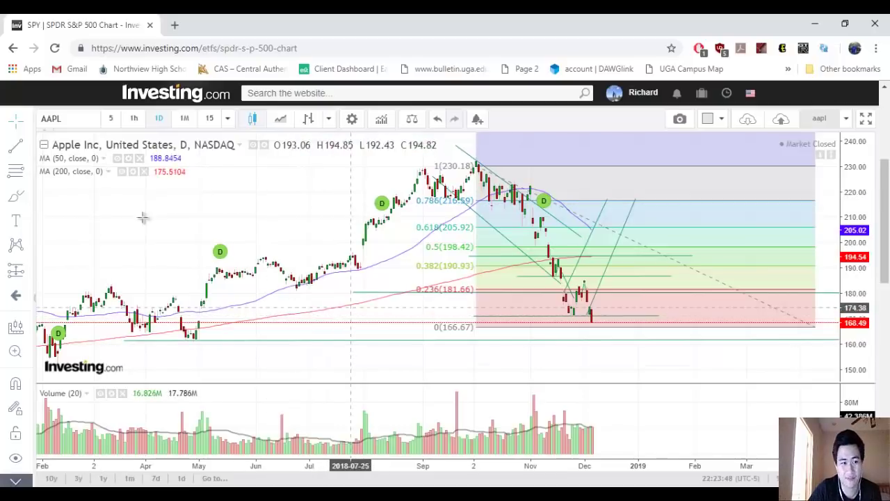
Add a horizontal support line near 175.97 on the AAPL chart.
click(15, 147)
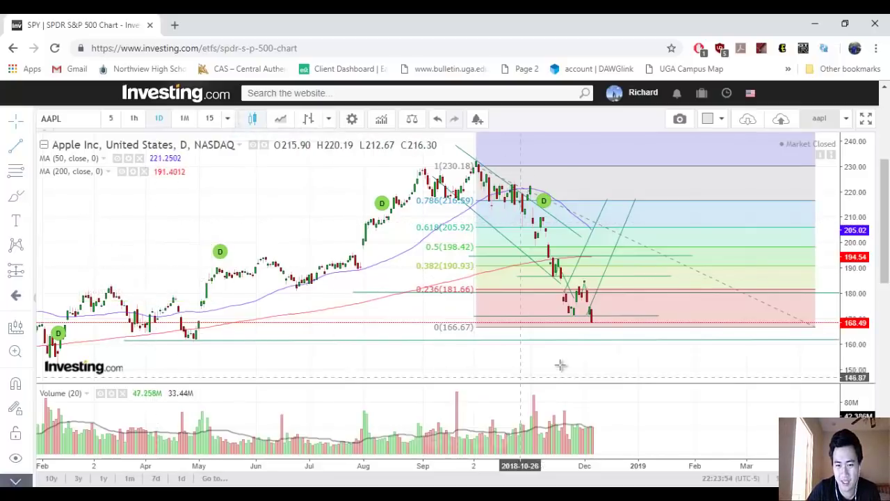
drag(522, 365, 444, 367)
scroll(438, 368, up, 4)
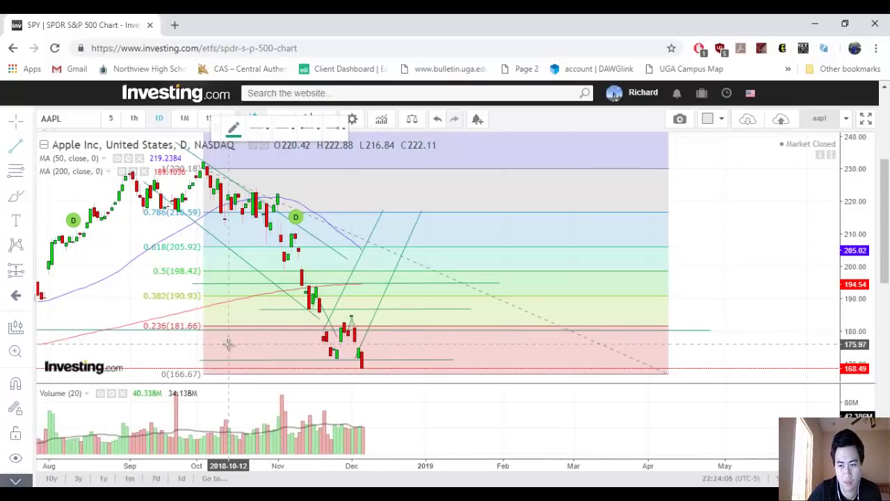
click(712, 343)
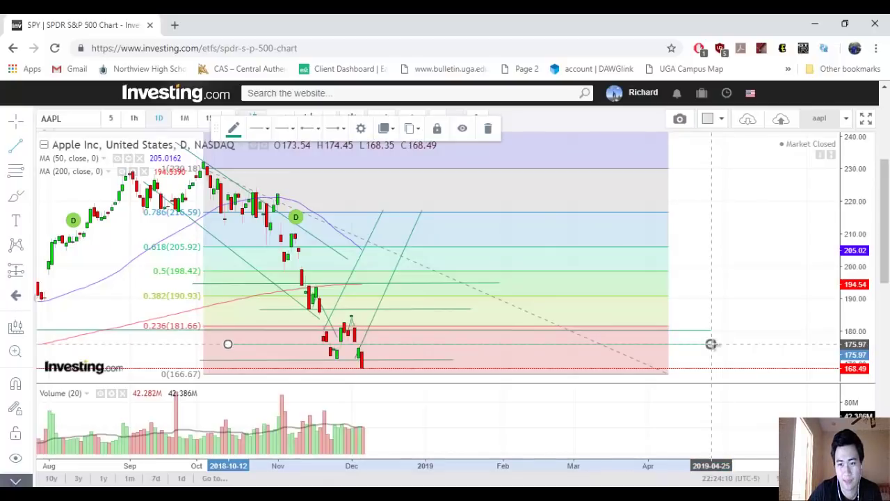
click(733, 274)
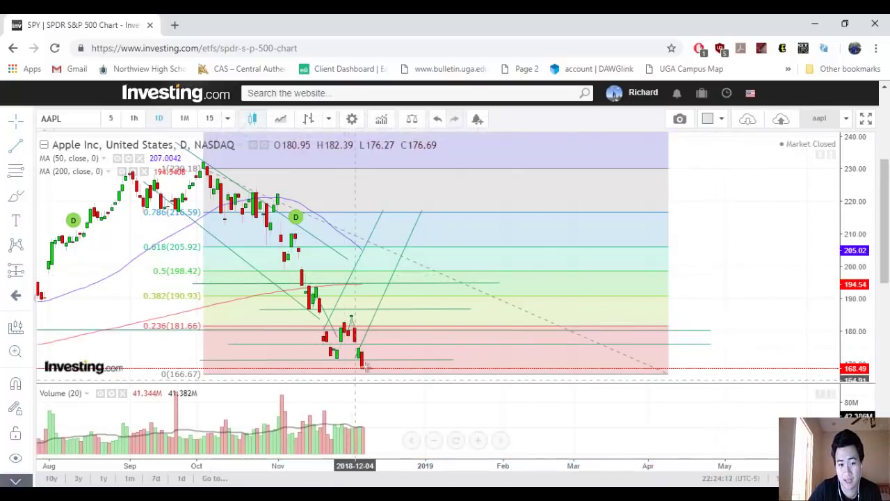
Pan and zoom out the AAPL chart to show candles back to late 2017.
drag(750, 249, 781, 245)
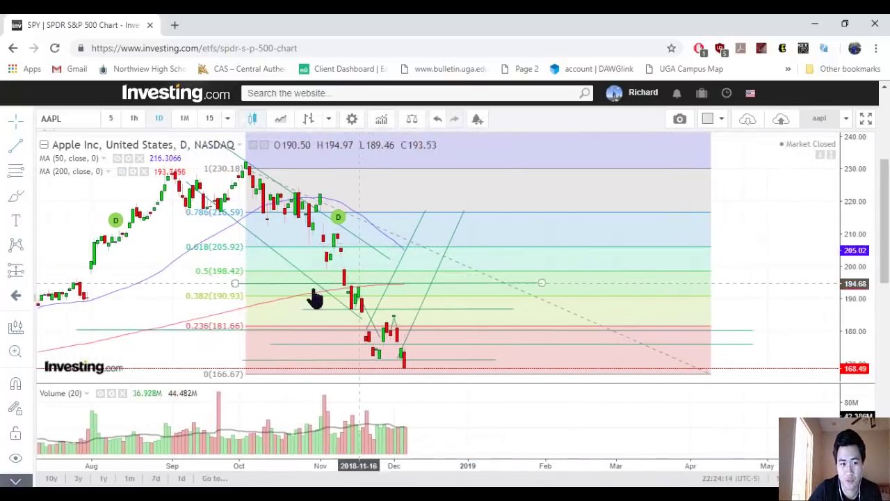
drag(155, 300, 268, 300)
scroll(154, 233, down, 3)
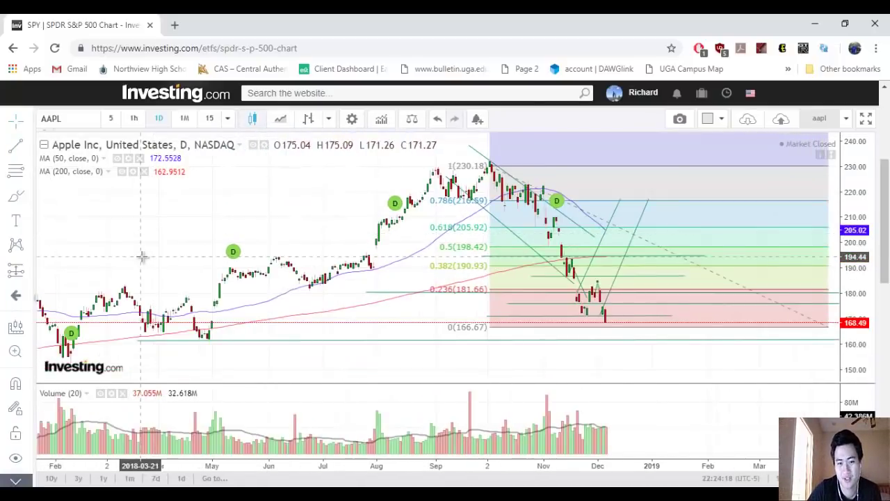
drag(215, 241, 238, 321)
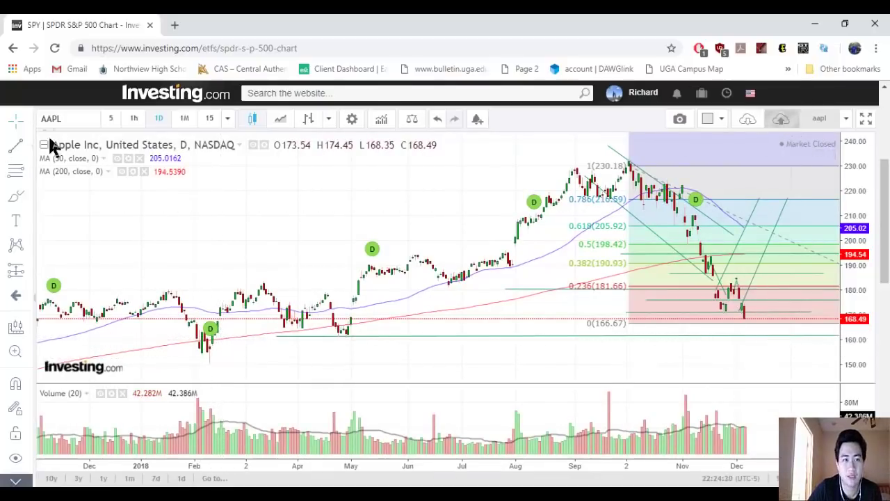
Load the saved 'amzn' chart layout.
click(781, 118)
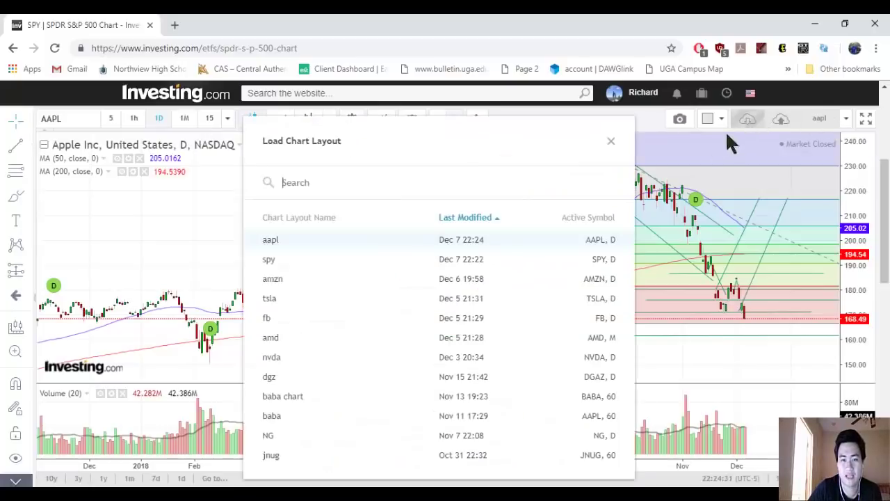
click(306, 284)
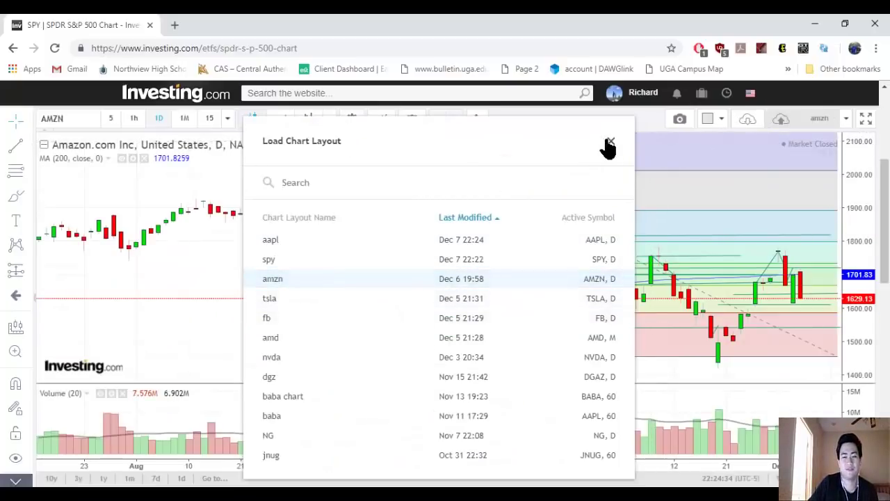
click(609, 144)
Zoom the AMZN chart and delete the stray horizontal line near 1818.
drag(304, 269, 19, 306)
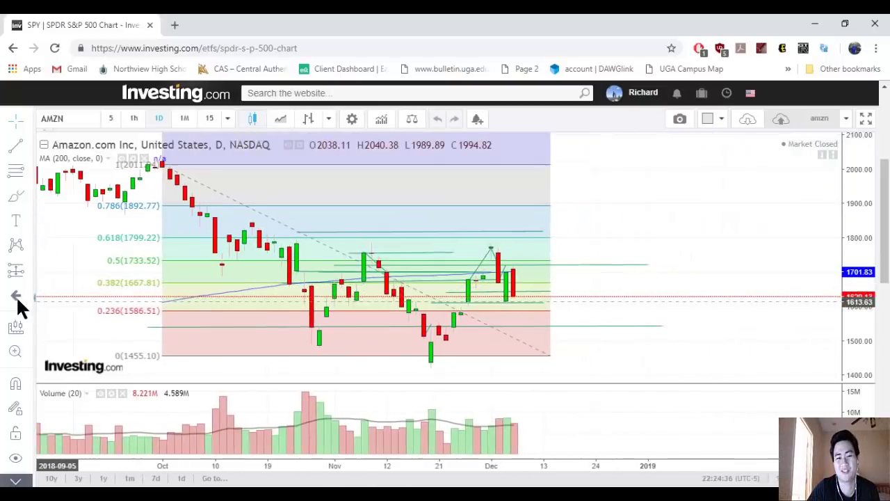
scroll(479, 312, up, 3)
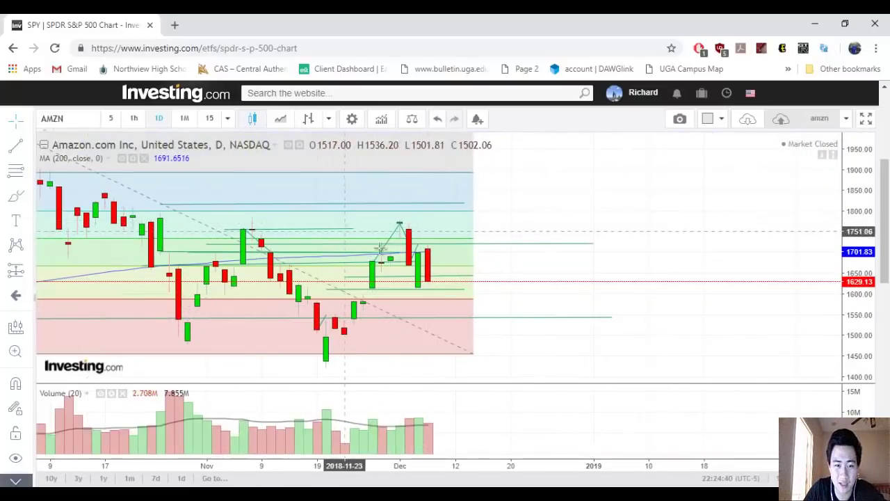
drag(326, 289, 465, 289)
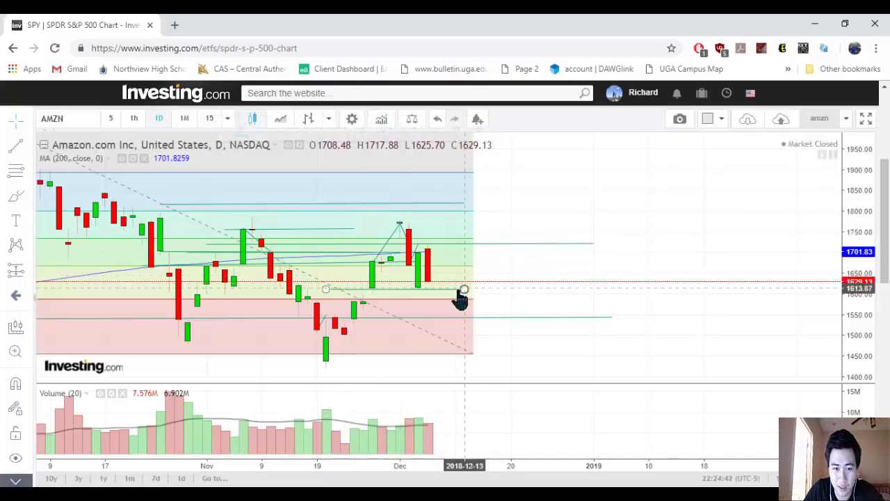
key(Delete)
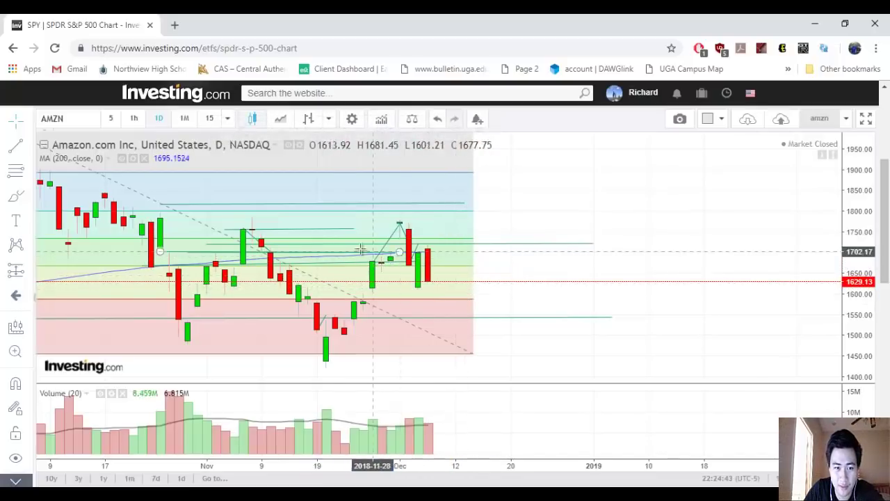
click(331, 229)
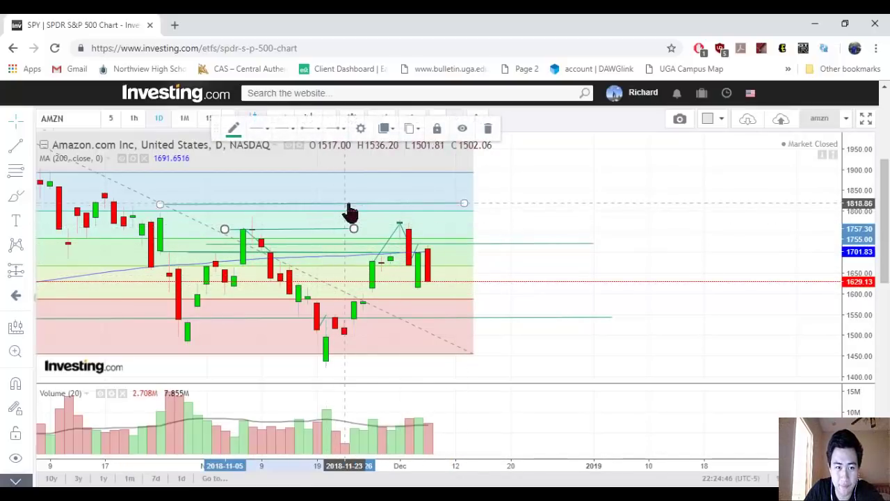
key(Delete)
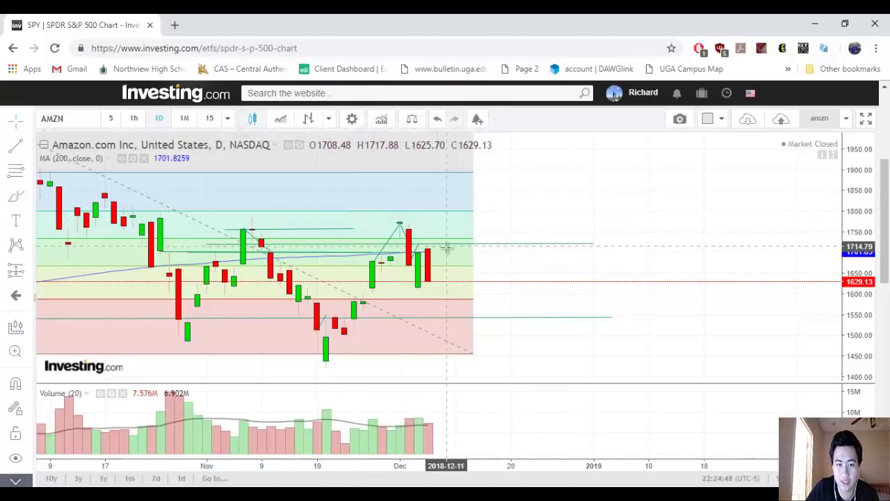
scroll(446, 247, up, 2)
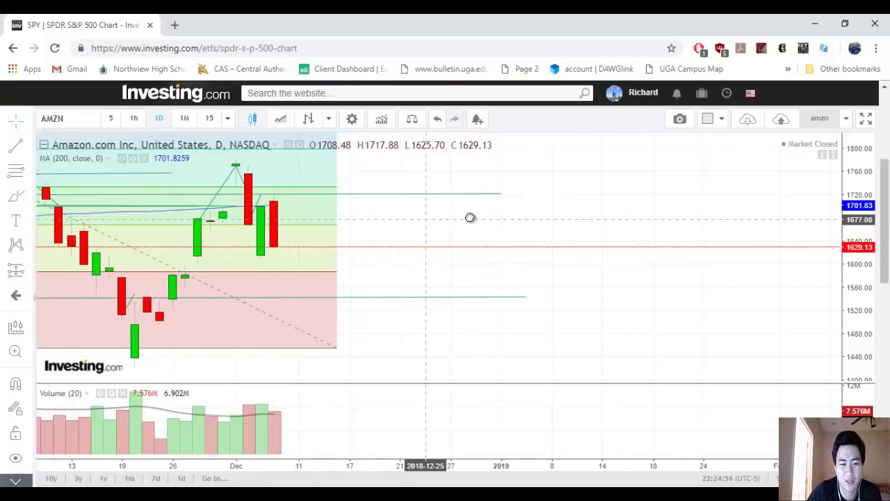
Draw a trend line near 1620 from October to the AMZN chart's right edge, ending at 1619.
drag(469, 216, 665, 237)
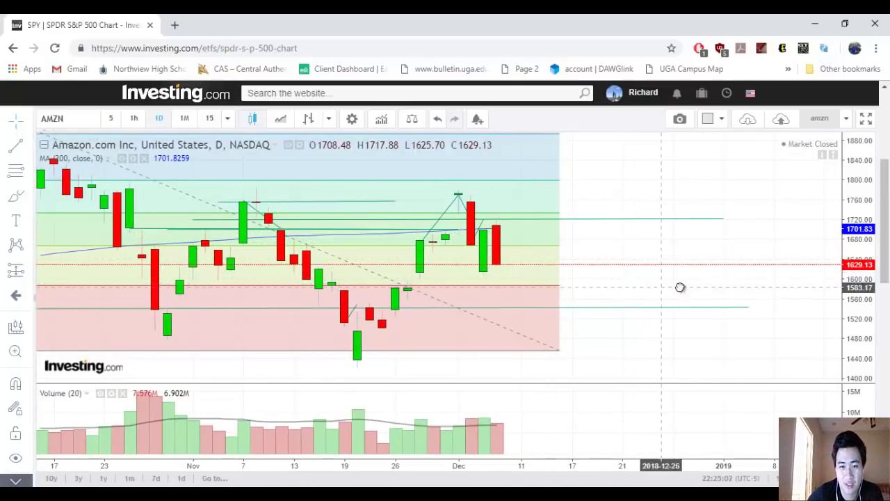
drag(680, 288, 815, 218)
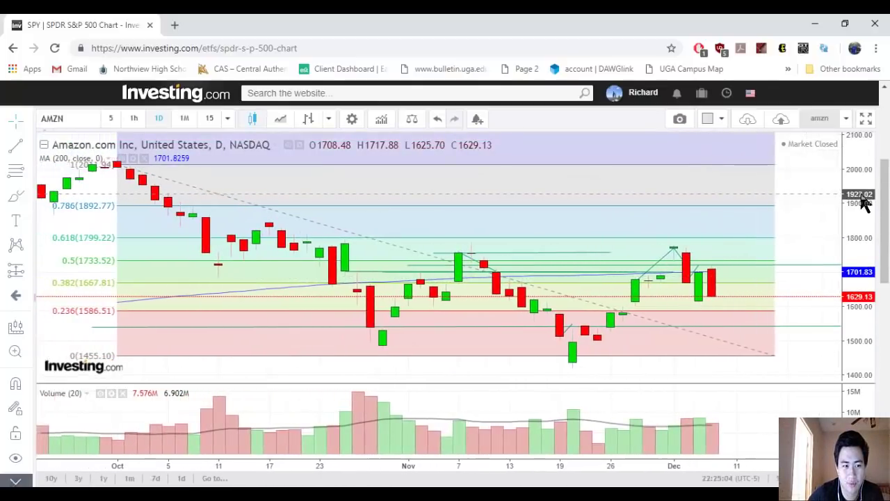
drag(859, 201, 607, 202)
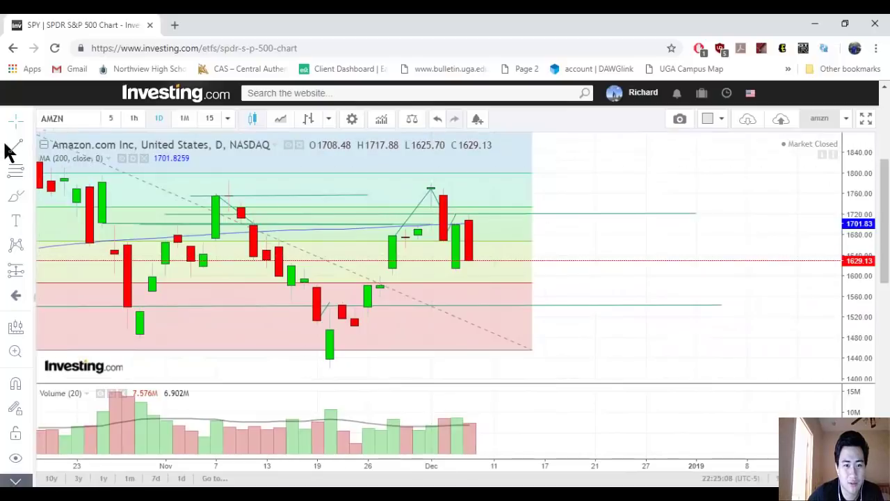
click(240, 259)
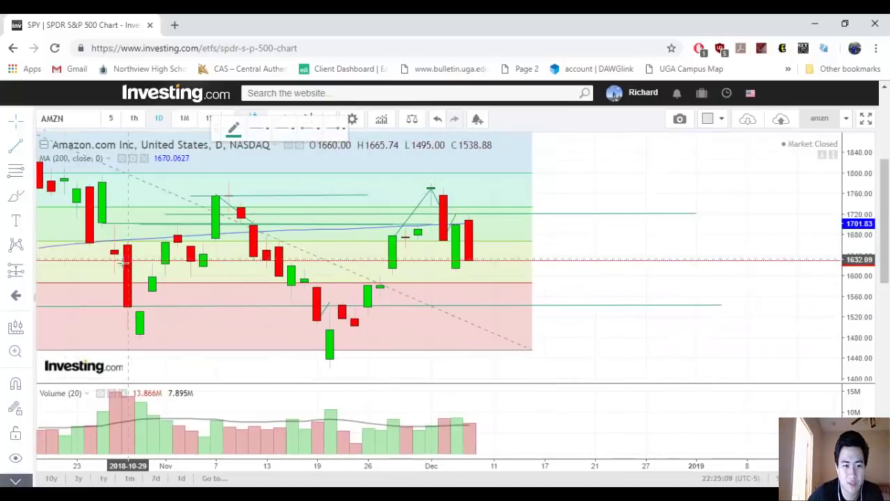
click(50, 263)
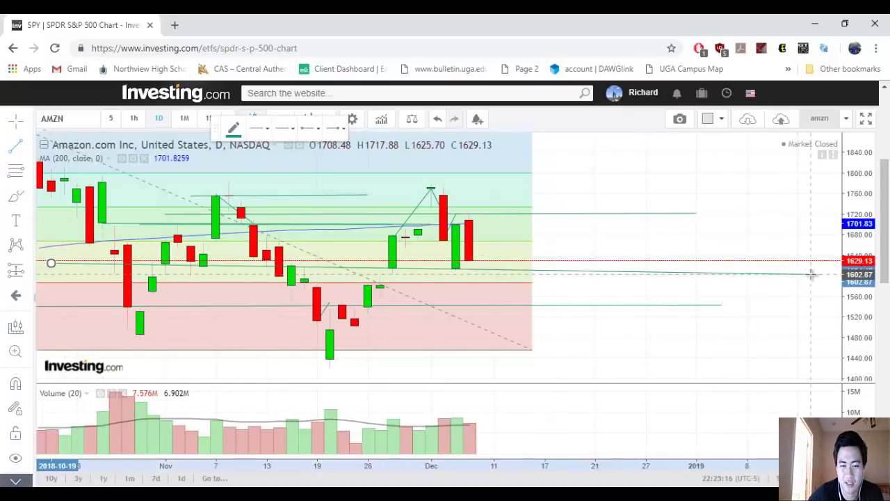
click(833, 270)
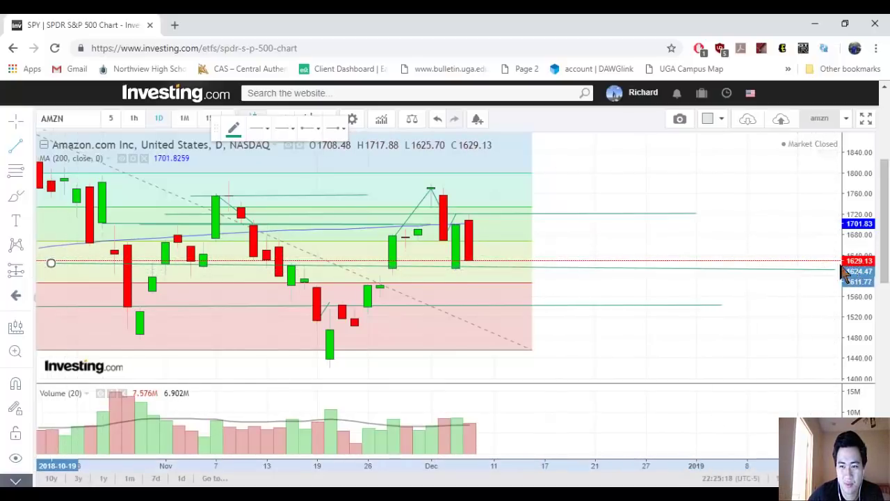
drag(844, 272, 823, 265)
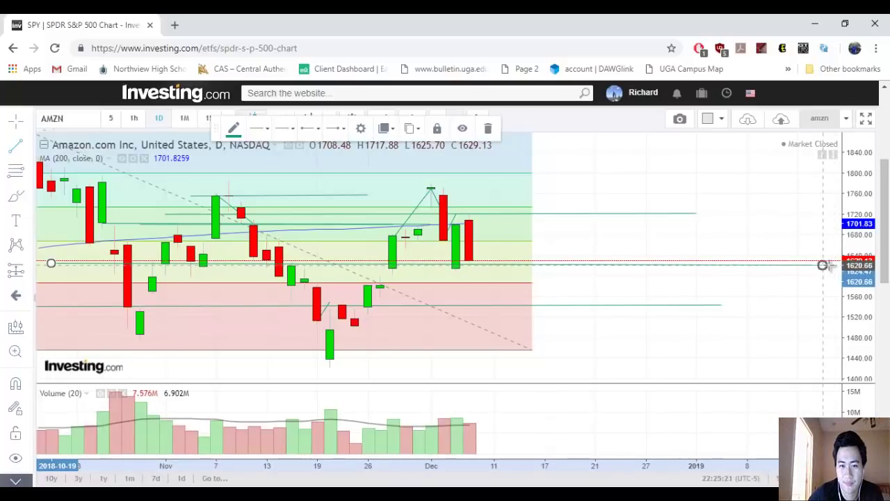
Deselect the 1620 line and pan AMZN to show mid-October through January.
click(592, 169)
drag(655, 172, 685, 179)
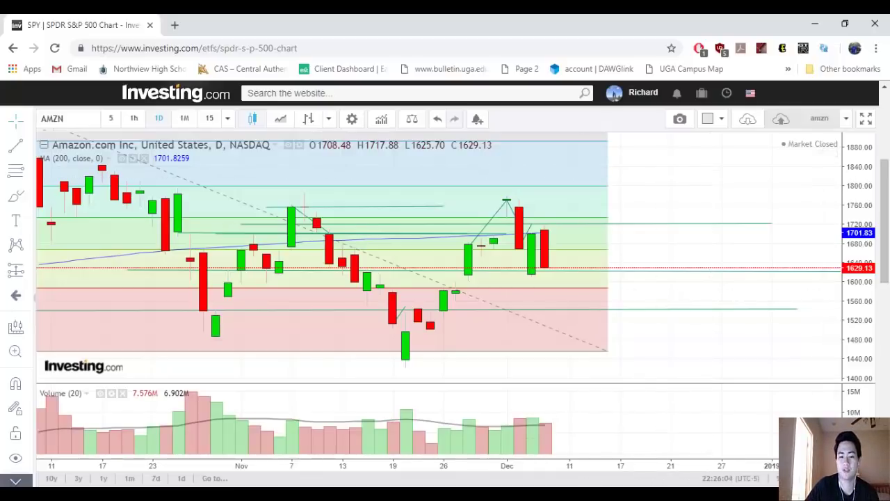
Bring the thinkorswim SPX one-year daily chart with trendlines, MACD and PMC studies to the front.
key(alt+Tab)
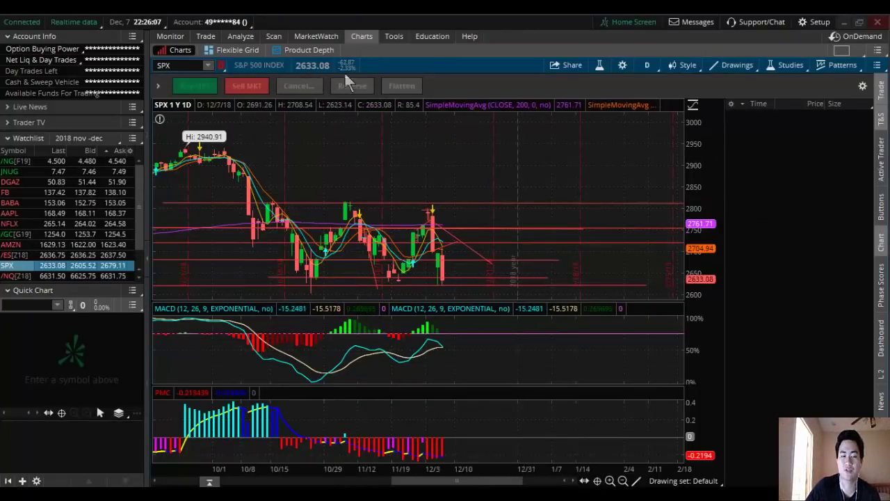